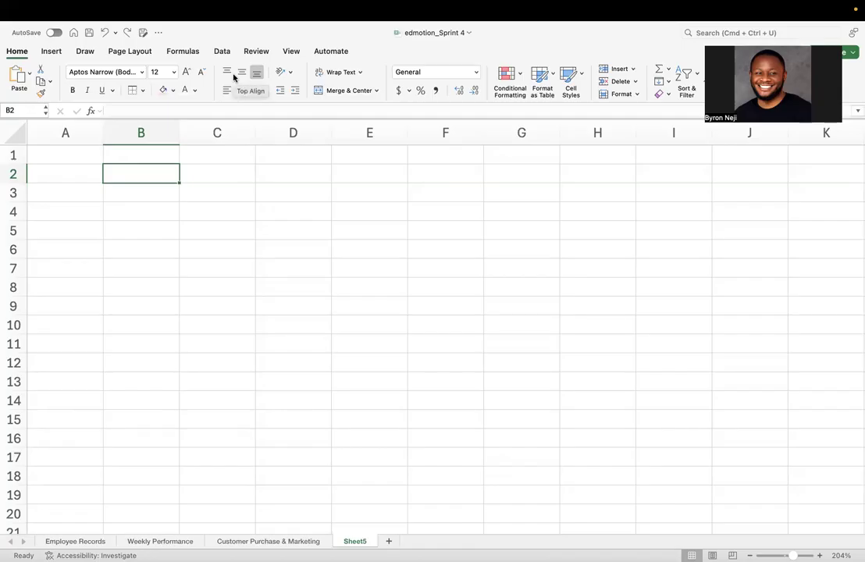
# - Enter 45 in cell B3 and 0 in cell C3
pyautogui.click(159, 201)
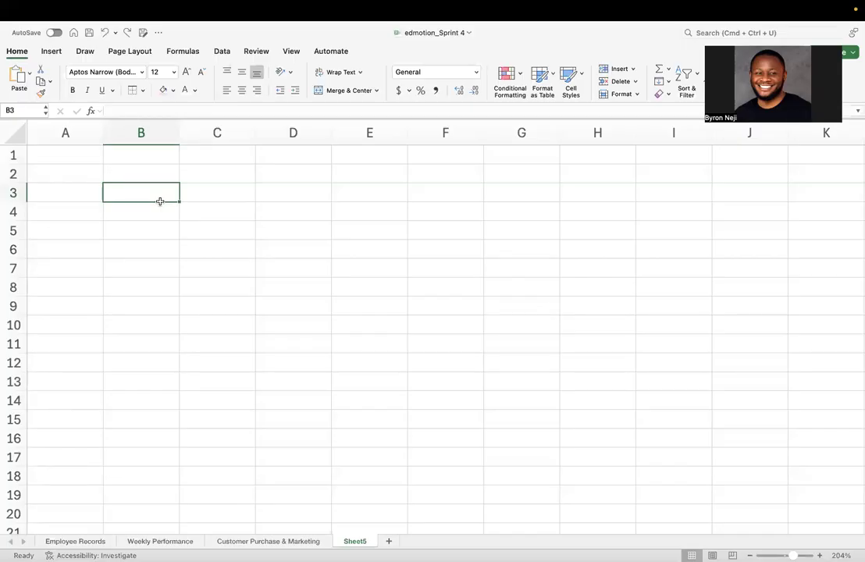
pyautogui.write('45')
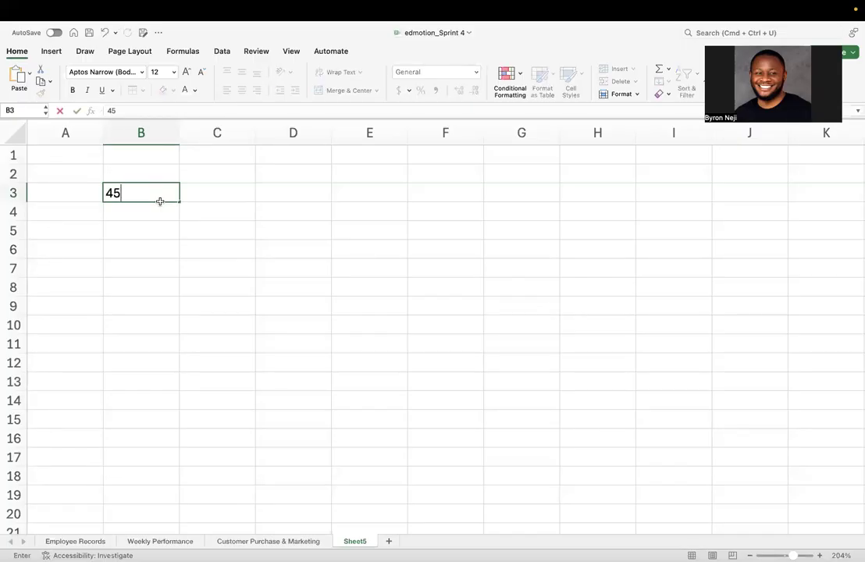
pyautogui.click(240, 195)
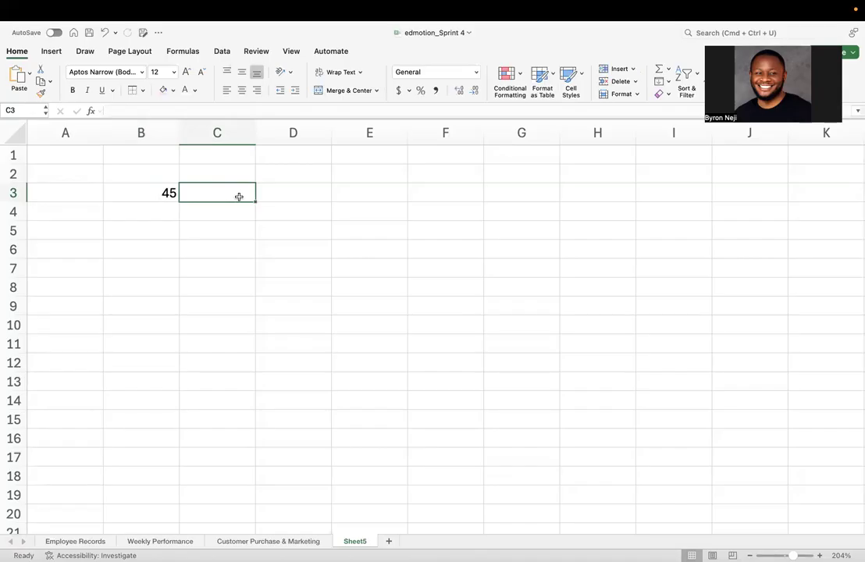
pyautogui.write('0')
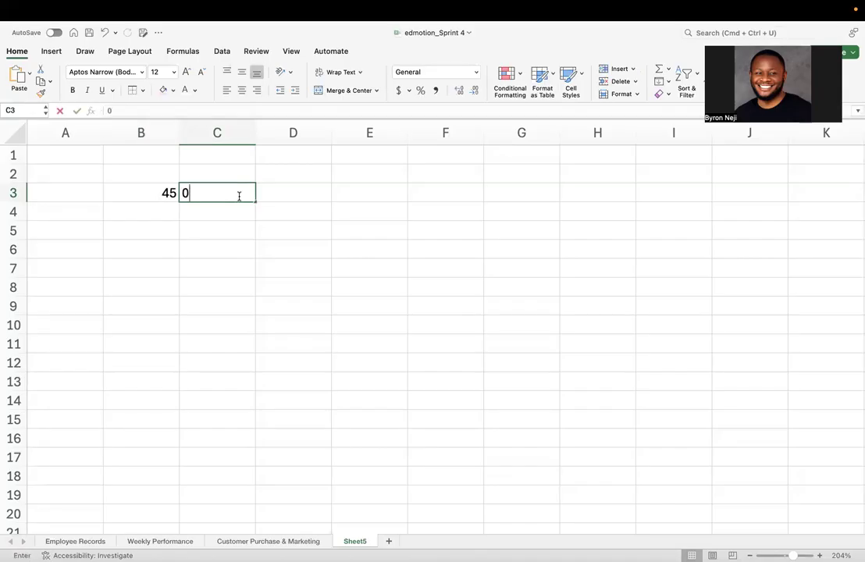
pyautogui.click(298, 244)
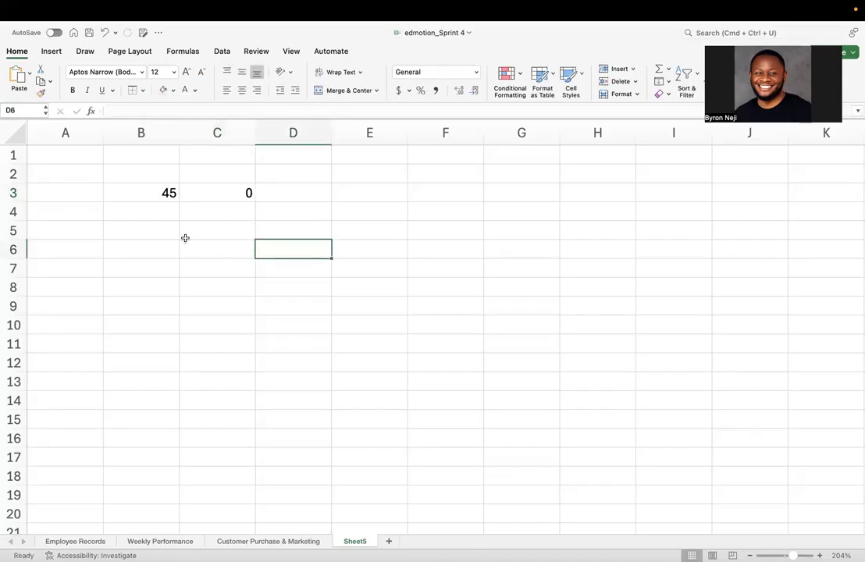
# - Add the heading "Result" in cell D2
pyautogui.click(289, 176)
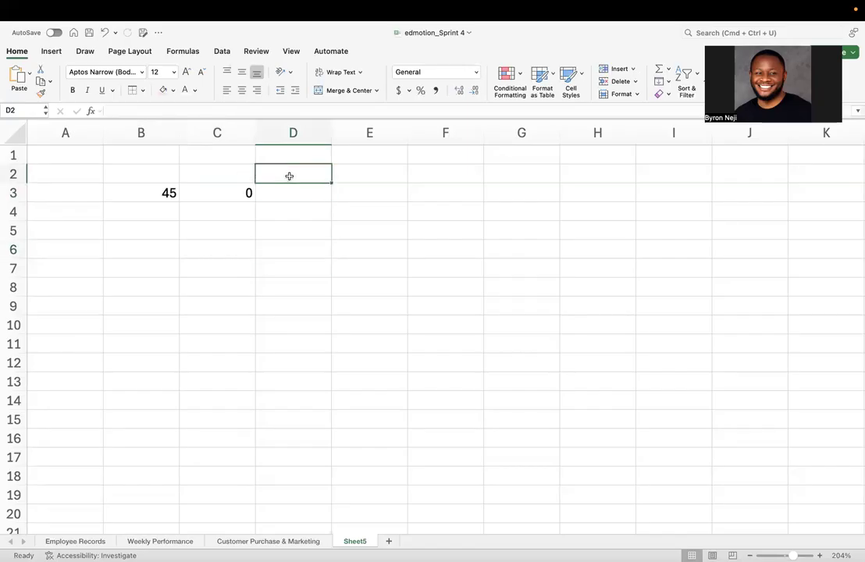
pyautogui.write('Resul')
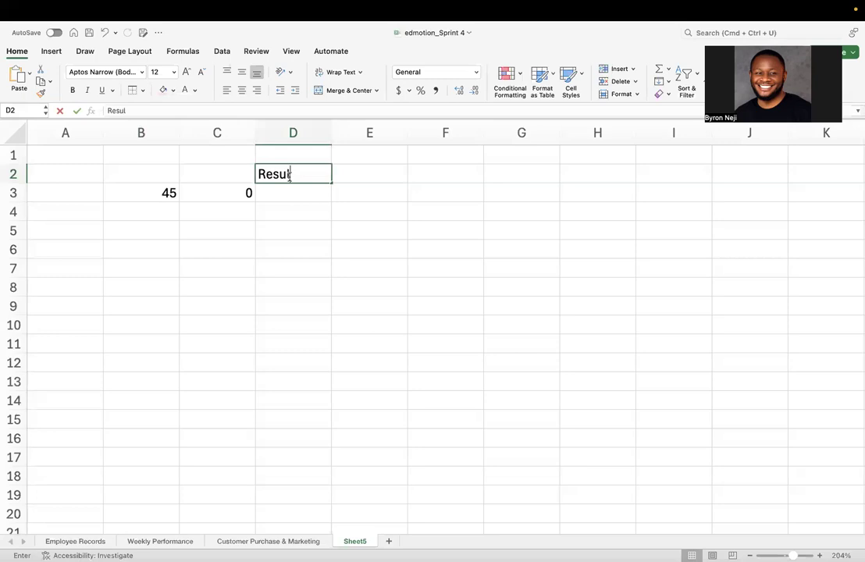
pyautogui.write('t')
pyautogui.click(301, 234)
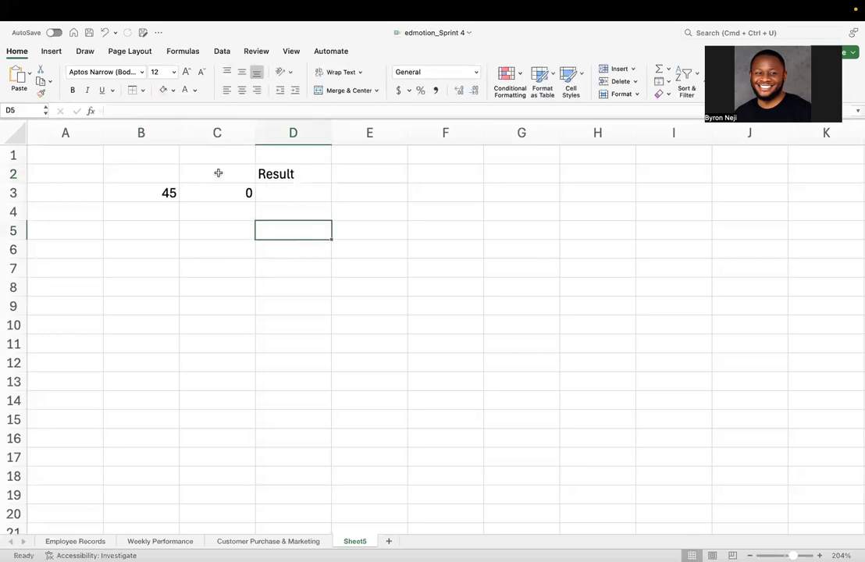
# - In D3, enter a formula dividing B3 by C3
pyautogui.click(300, 194)
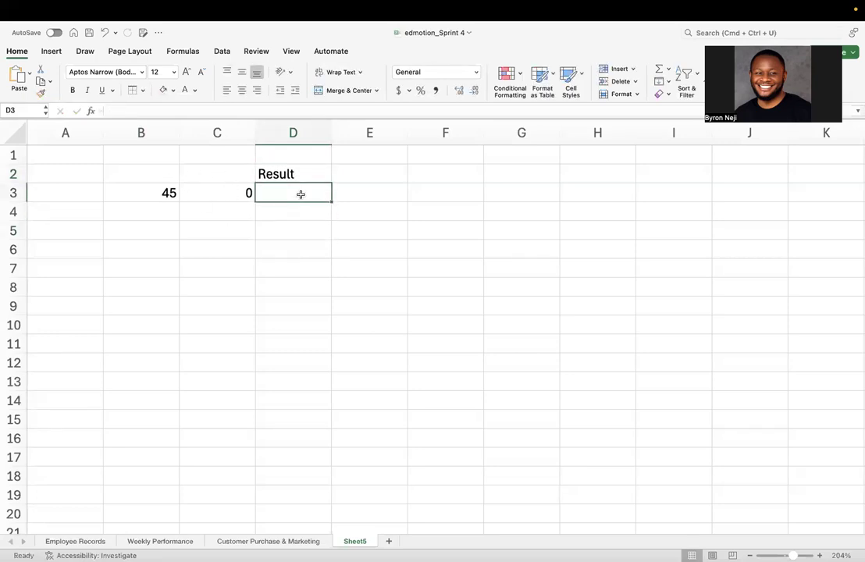
pyautogui.write('=')
pyautogui.click(172, 190)
pyautogui.write('/')
pyautogui.click(234, 195)
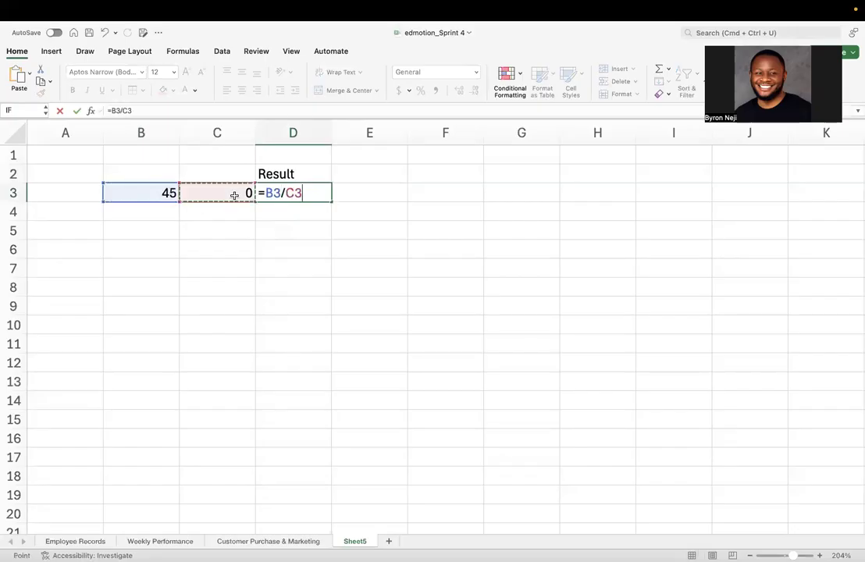
pyautogui.press('Return')
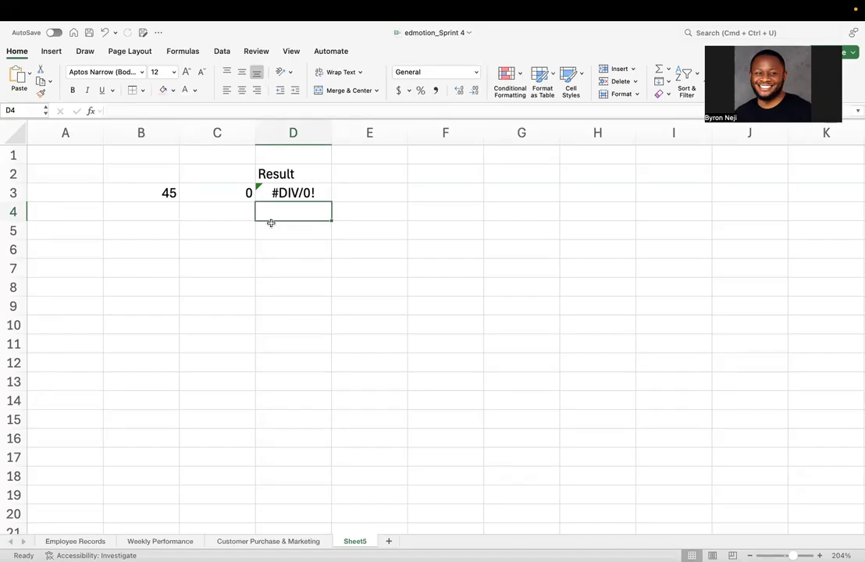
# - In D4, enter the formula =AND(B3>YES)
pyautogui.write('=')
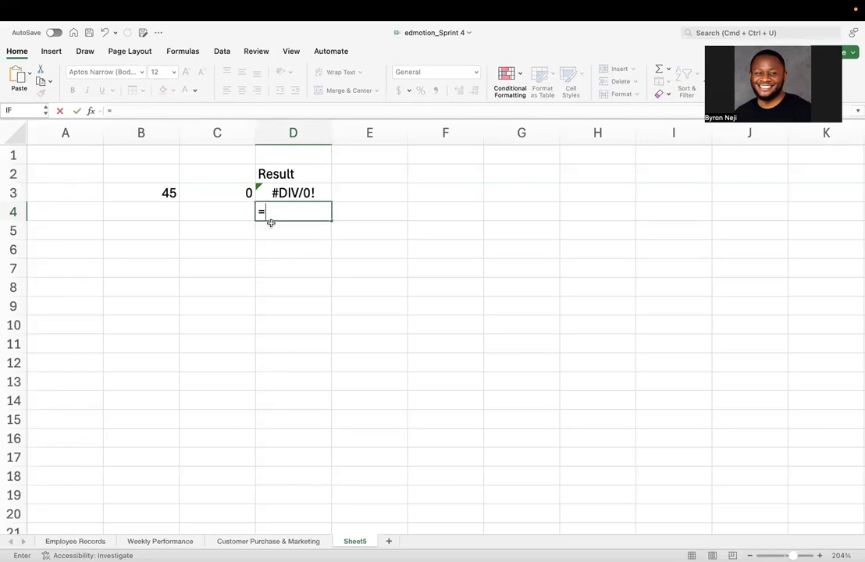
pyautogui.write('AND')
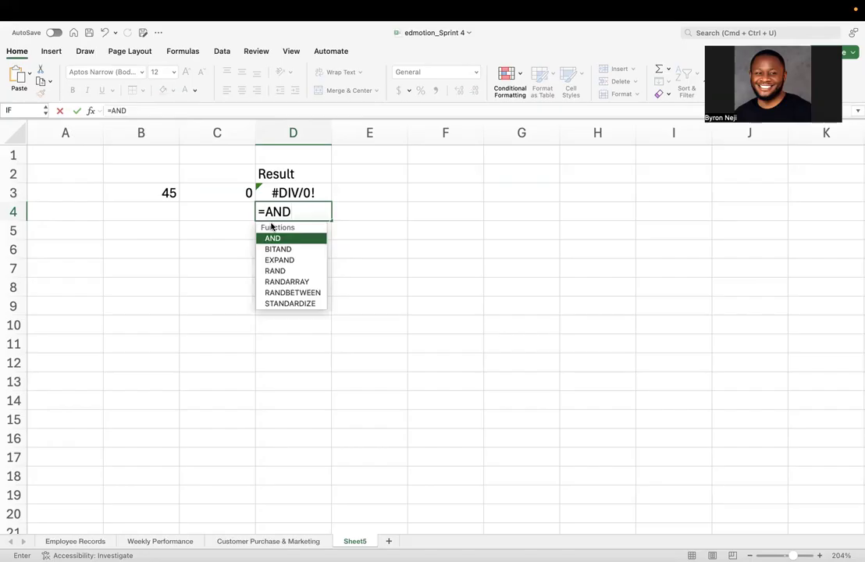
pyautogui.write('(')
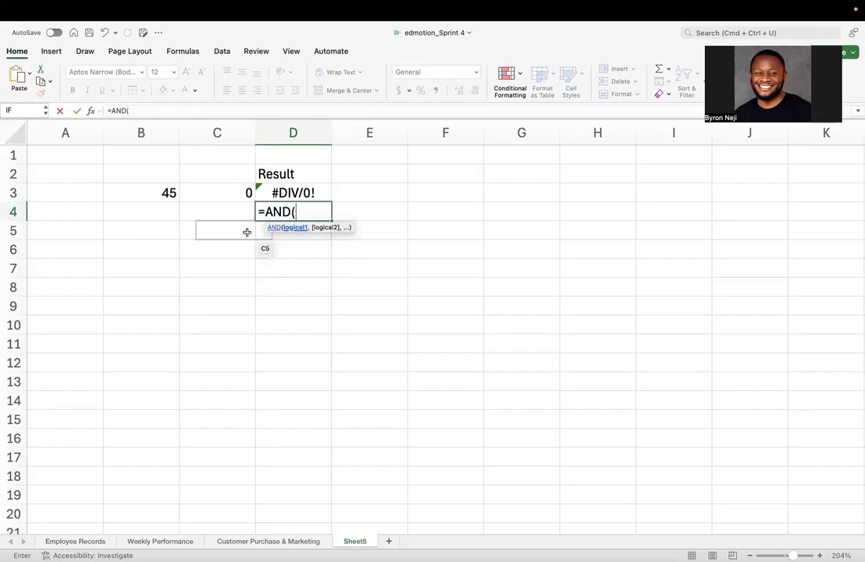
pyautogui.click(165, 193)
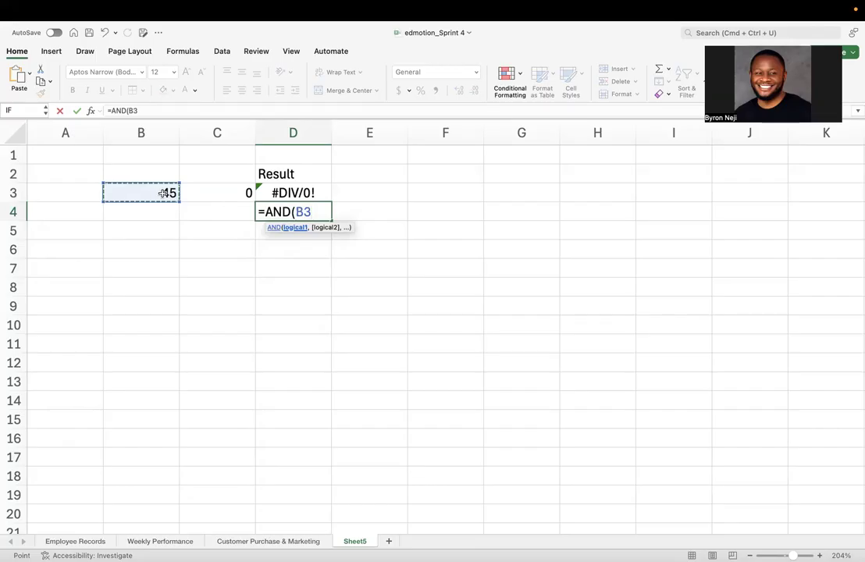
pyautogui.write('>YES')
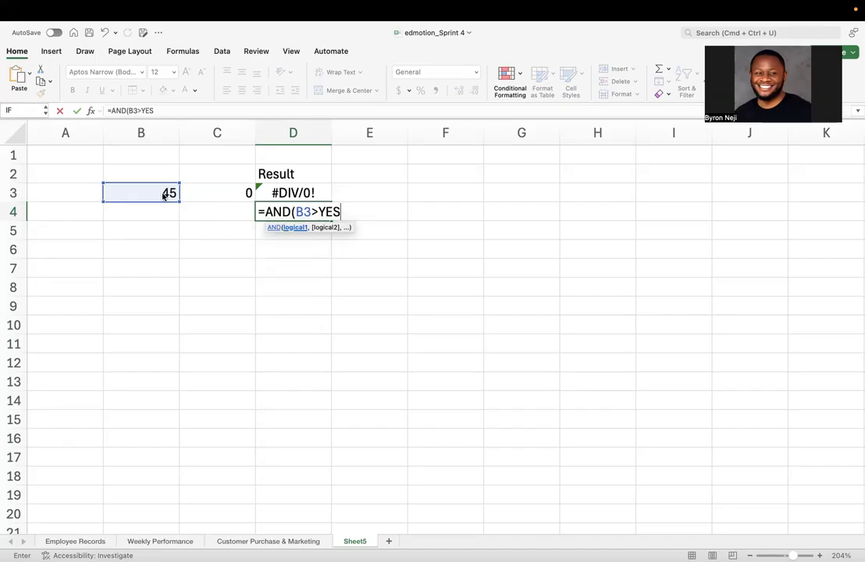
pyautogui.write(')')
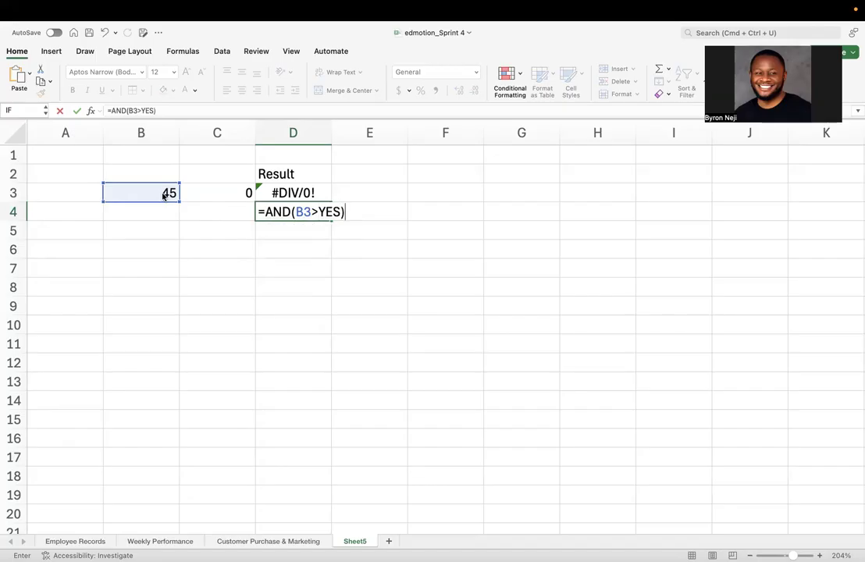
pyautogui.press('Return')
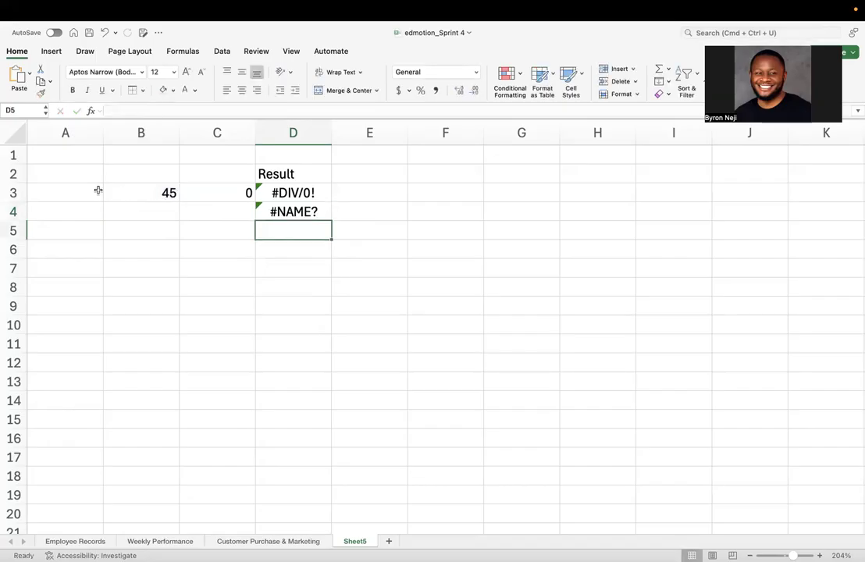
# - Inspect the formulas behind the error results in D4 and D3
pyautogui.click(320, 212)
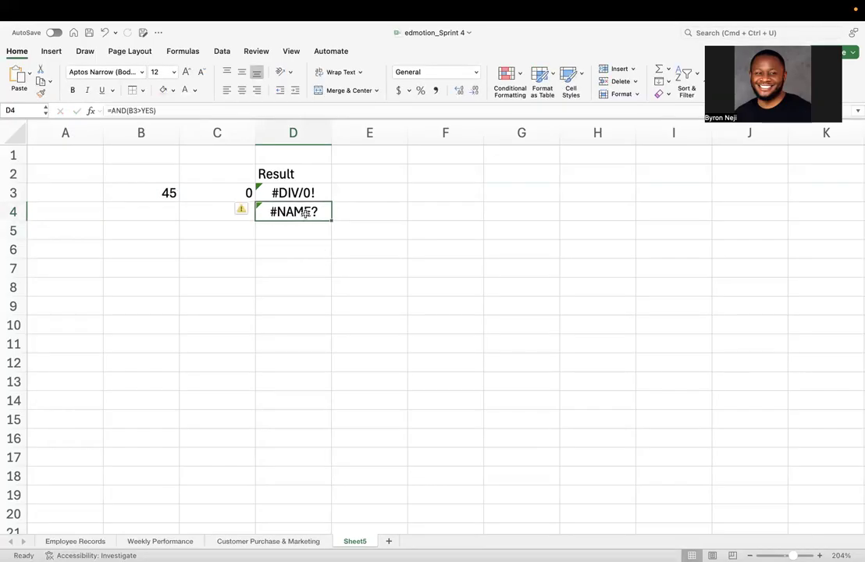
pyautogui.doubleClick(322, 212)
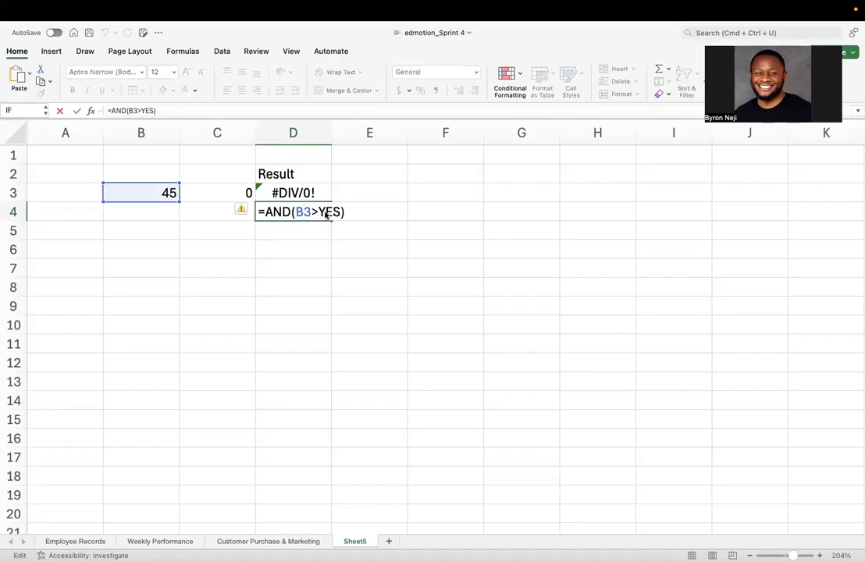
pyautogui.click(324, 233)
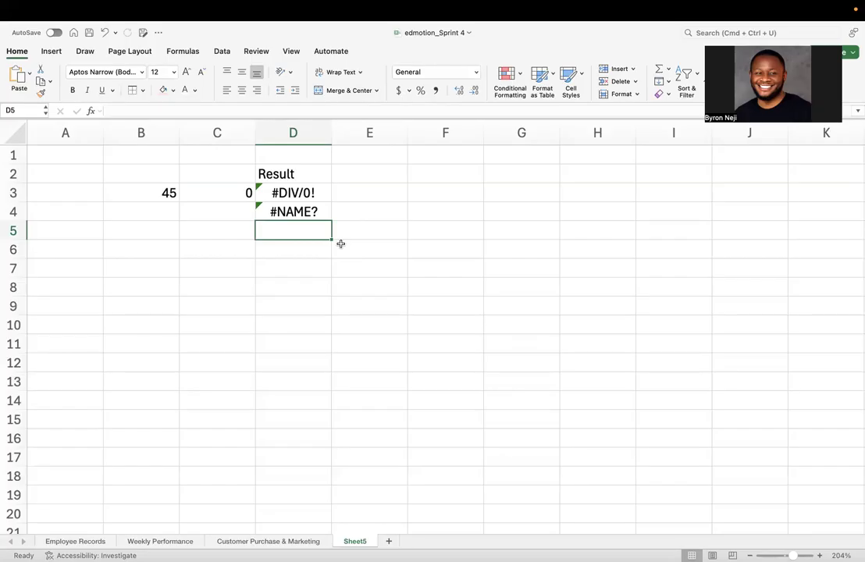
pyautogui.click(323, 193)
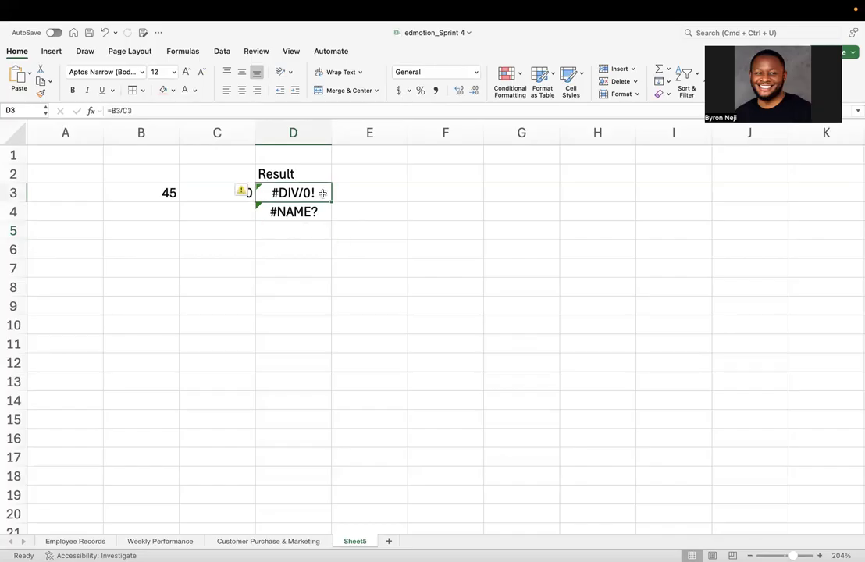
pyautogui.click(285, 227)
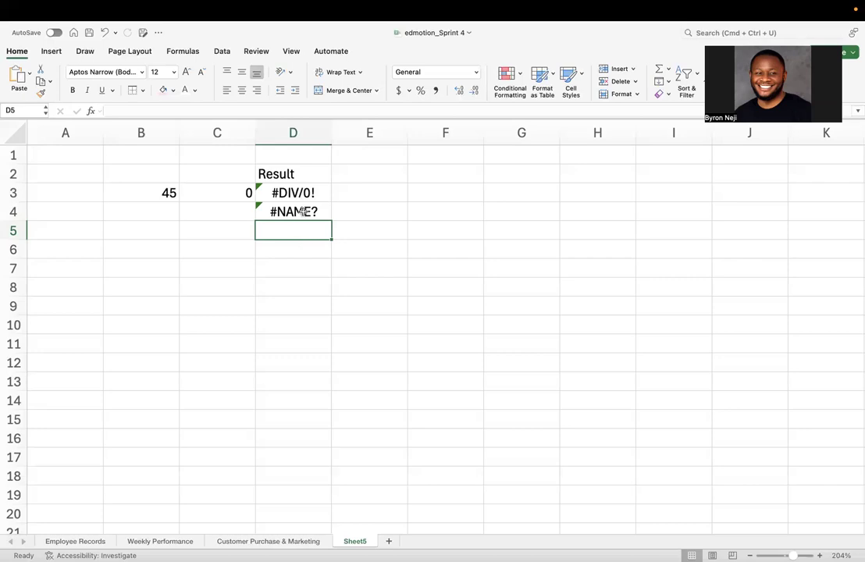
# - In E3, enter =IFERROR(D3,"This is an error") to replace the division error with a message
pyautogui.click(360, 199)
pyautogui.write('=')
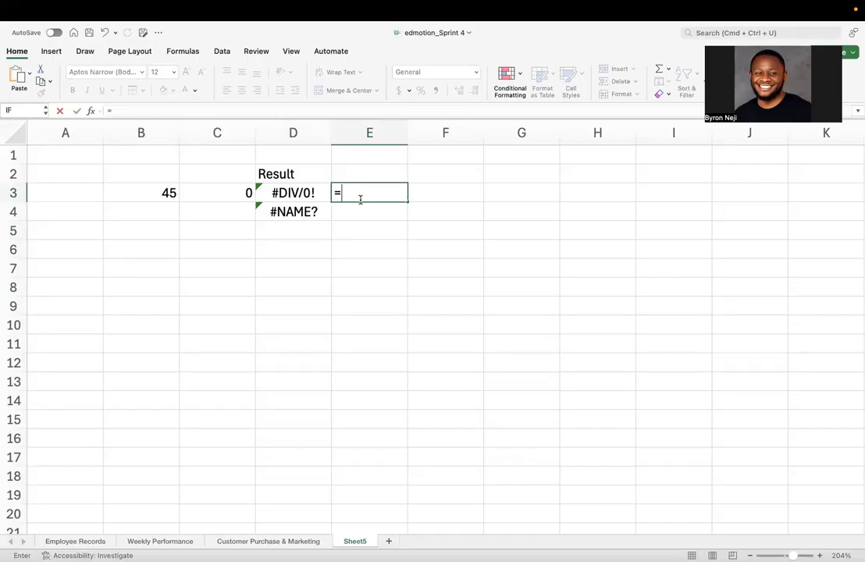
pyautogui.write('IF')
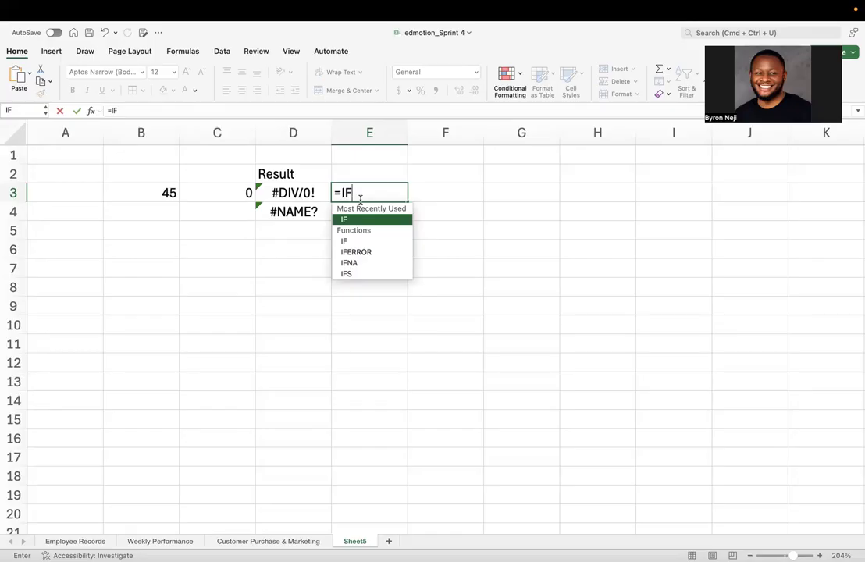
pyautogui.write('E')
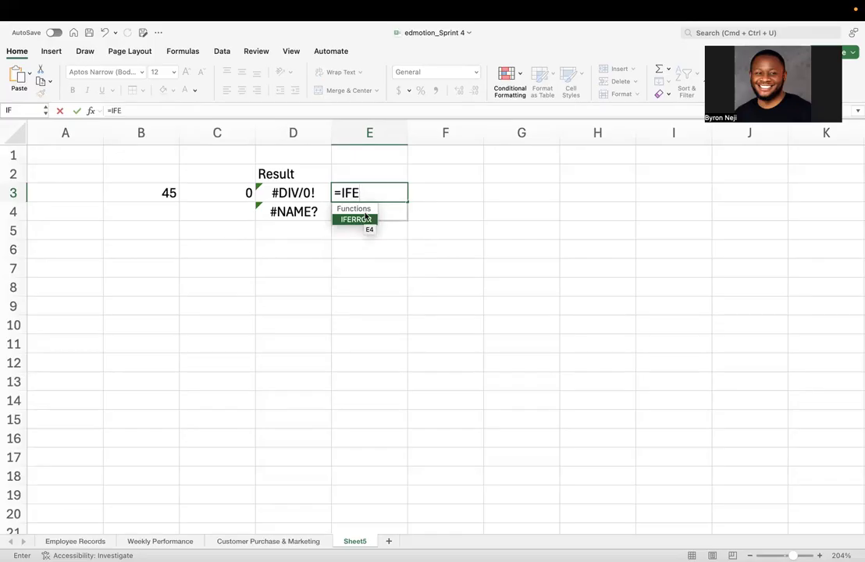
pyautogui.doubleClick(362, 220)
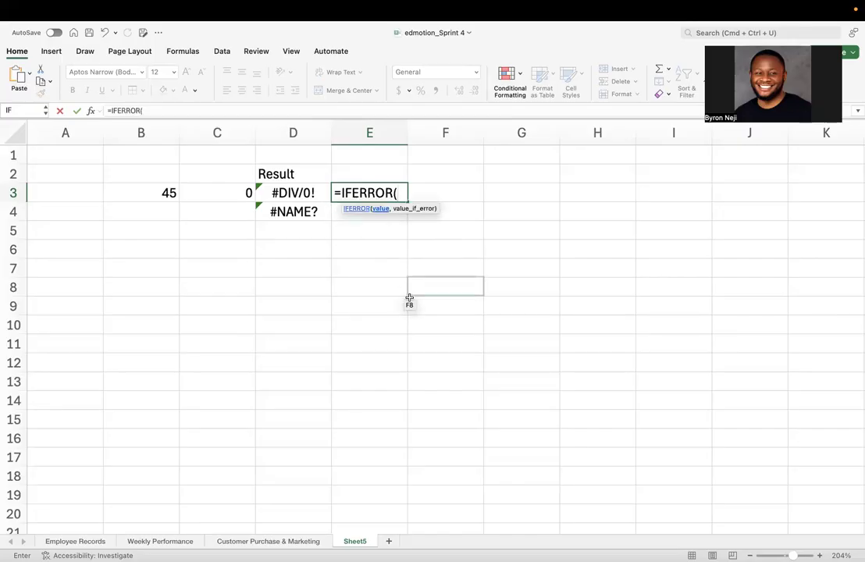
pyautogui.click(291, 193)
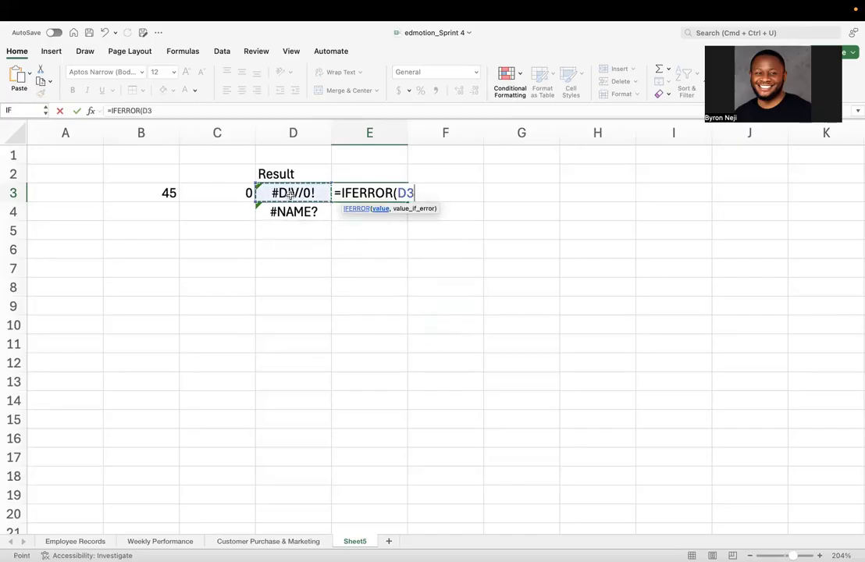
pyautogui.write(',')
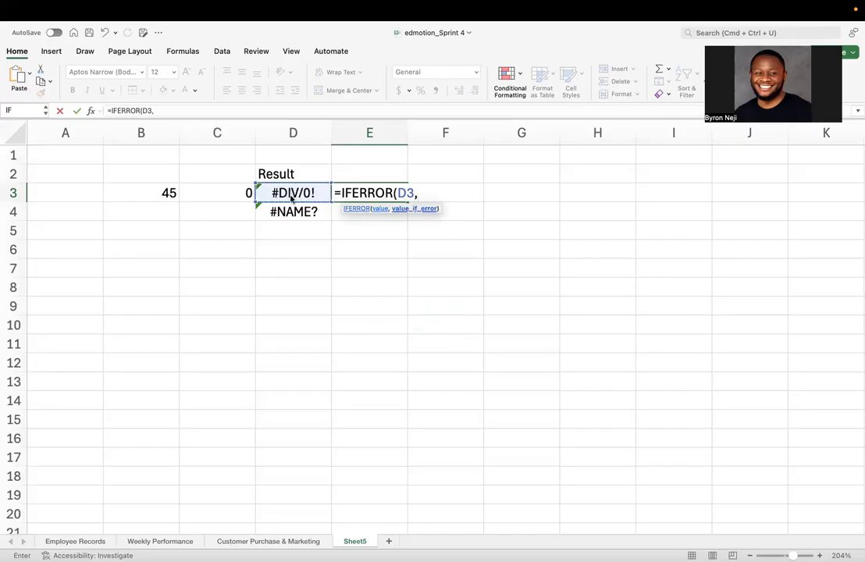
pyautogui.write('"')
pyautogui.write('This is an')
pyautogui.write('error"')
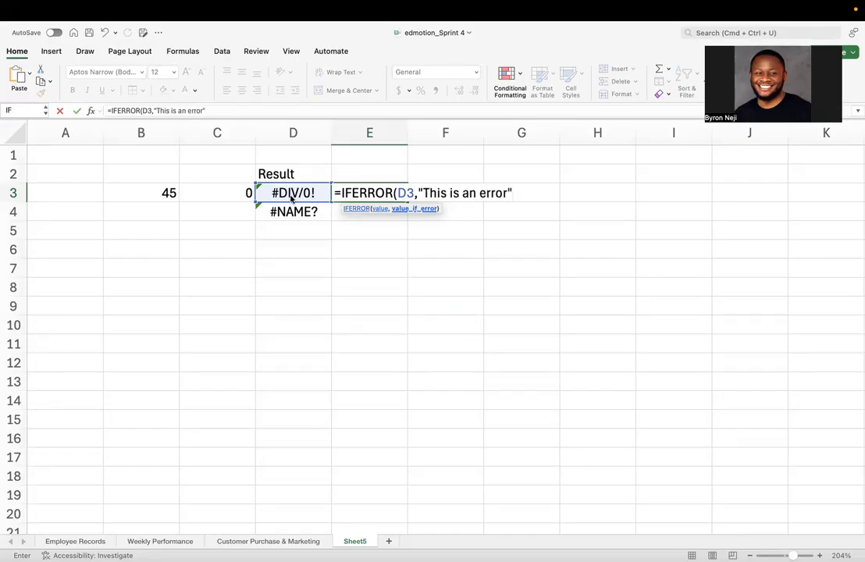
pyautogui.write(')')
pyautogui.press('Return')
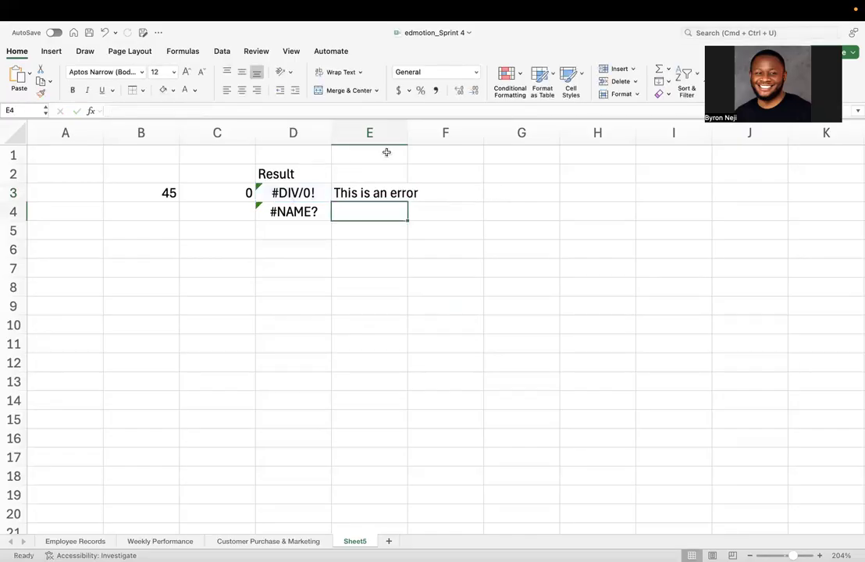
# - Widen column E so the message fits in the cell
pyautogui.moveTo(408, 135); pyautogui.dragTo(409, 137)
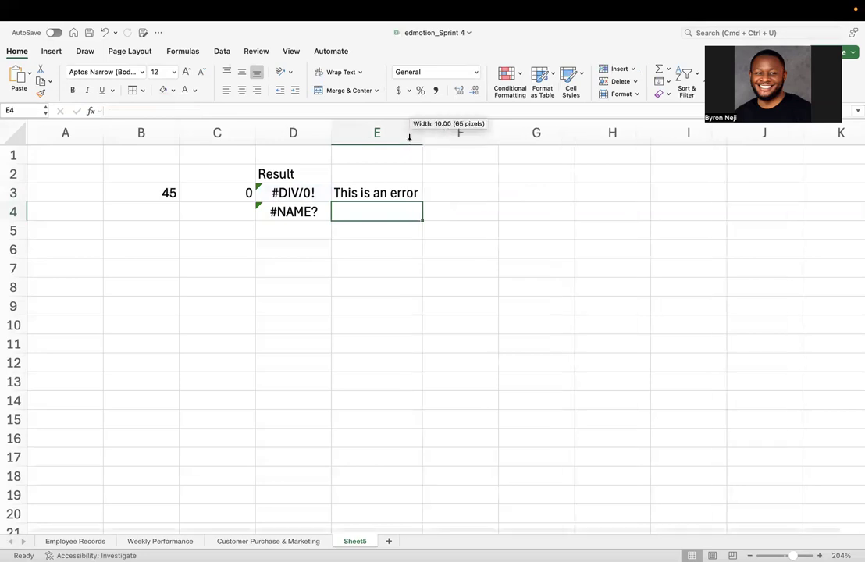
pyautogui.click(386, 196)
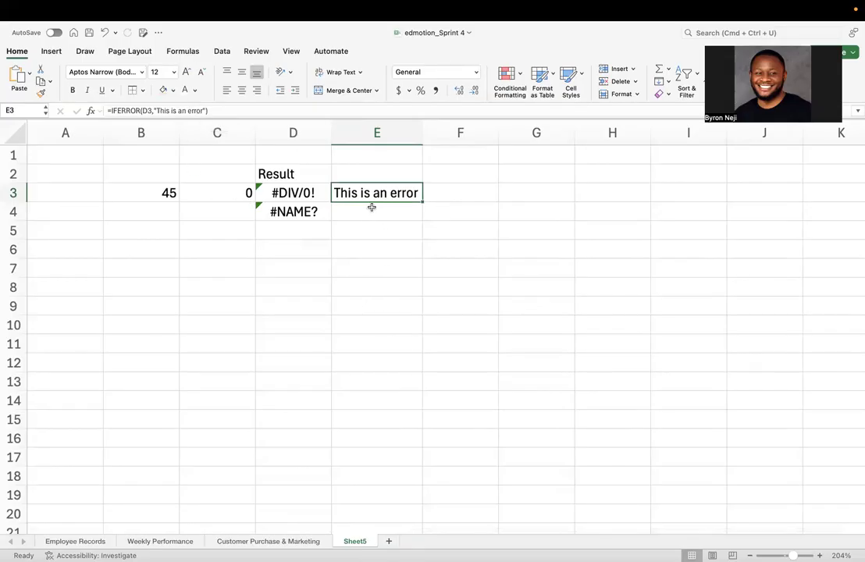
# - Change the value in C3 to 4 and check the IFERROR result in E3
pyautogui.click(232, 194)
pyautogui.write('4')
pyautogui.press('Return')
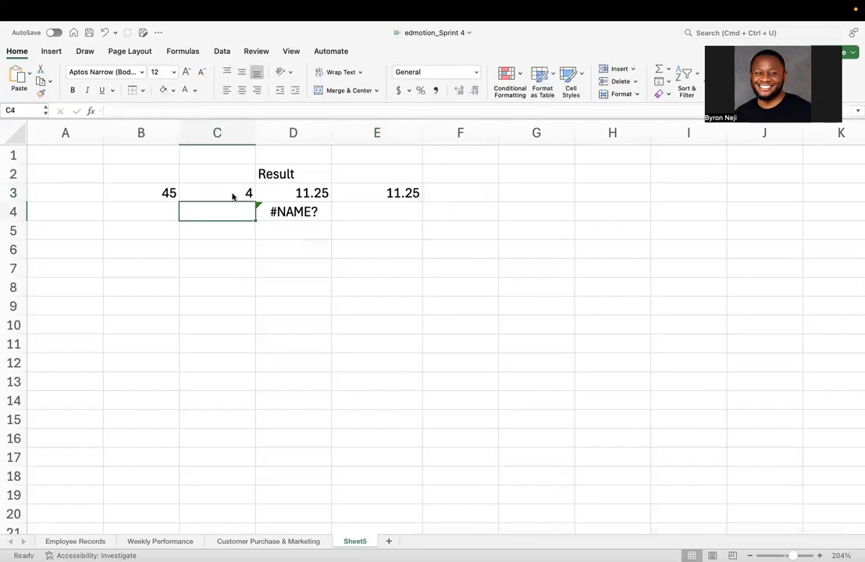
pyautogui.click(406, 194)
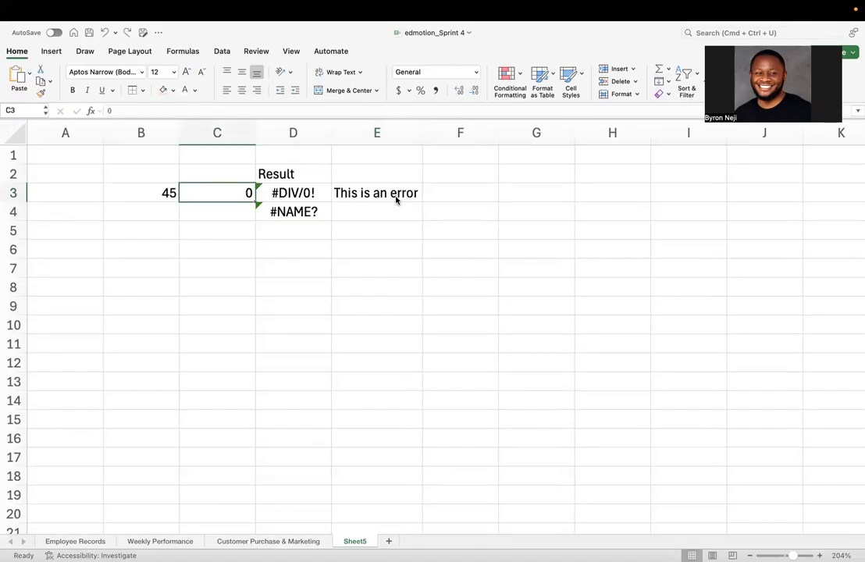
# - Clear E3 and rewrite D3's formula as =IFERROR(B3/C3,"This is an error")
pyautogui.click(395, 195)
pyautogui.press('Delete')
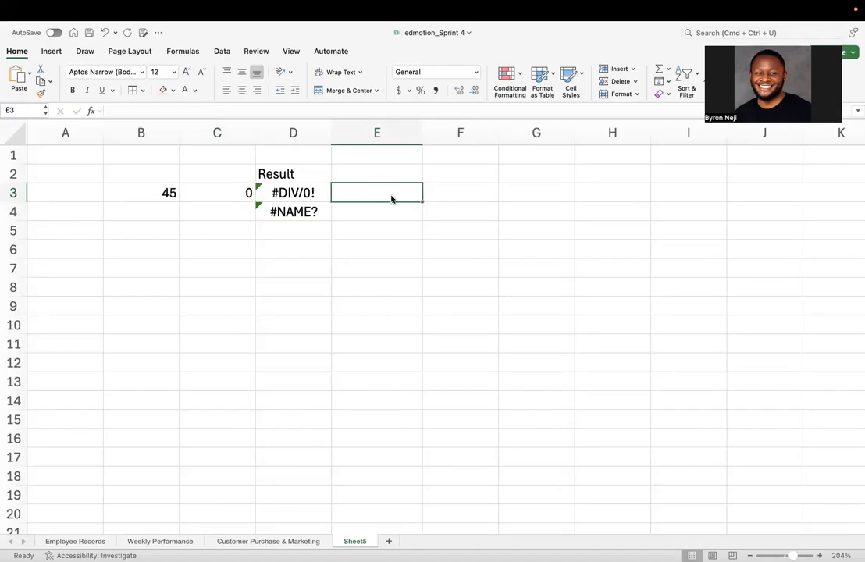
pyautogui.doubleClick(293, 193)
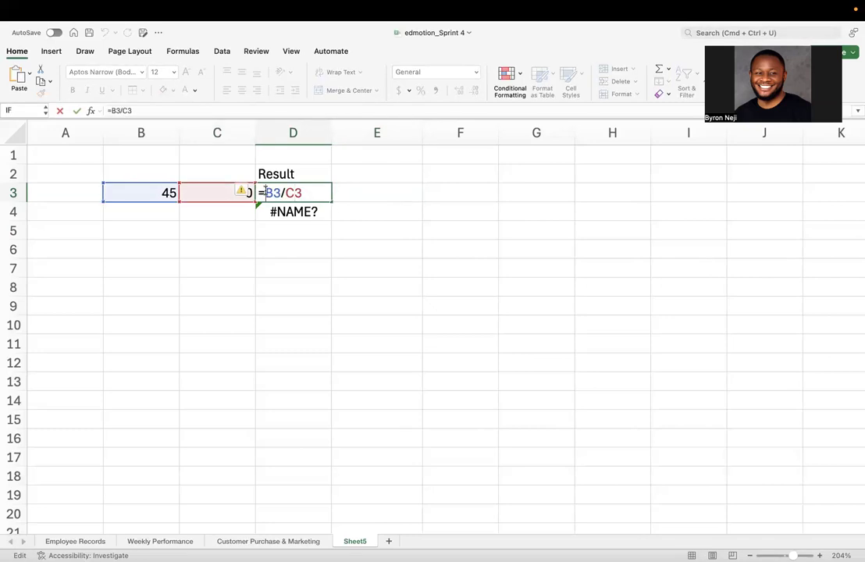
pyautogui.write('IFERROR')
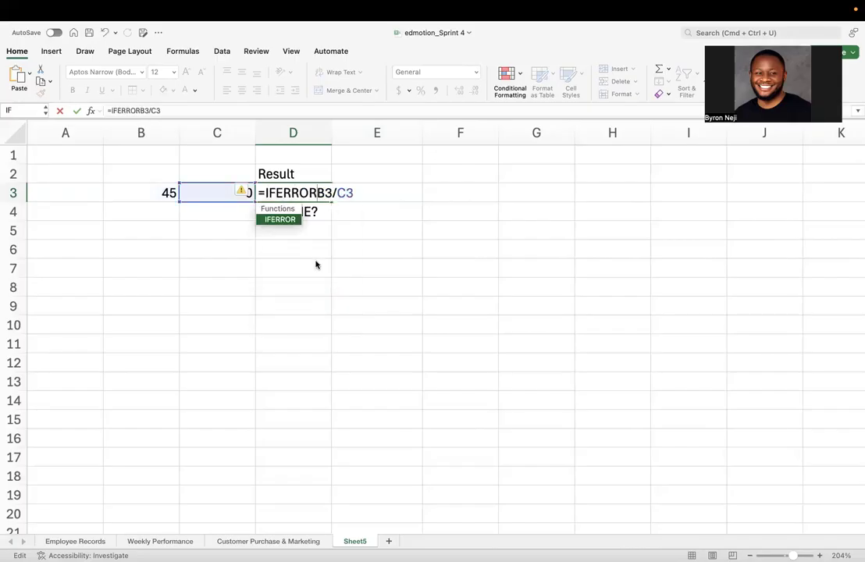
pyautogui.write('(')
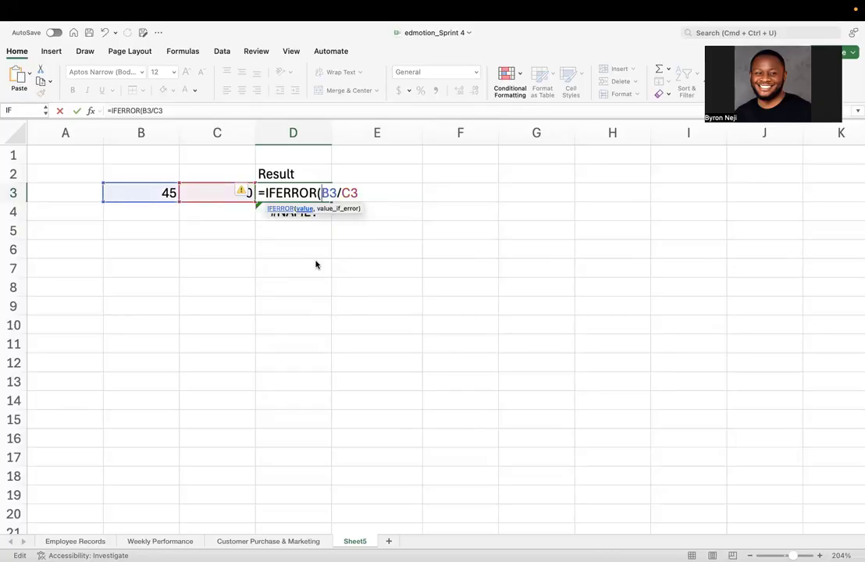
pyautogui.click(364, 193)
pyautogui.write(',')
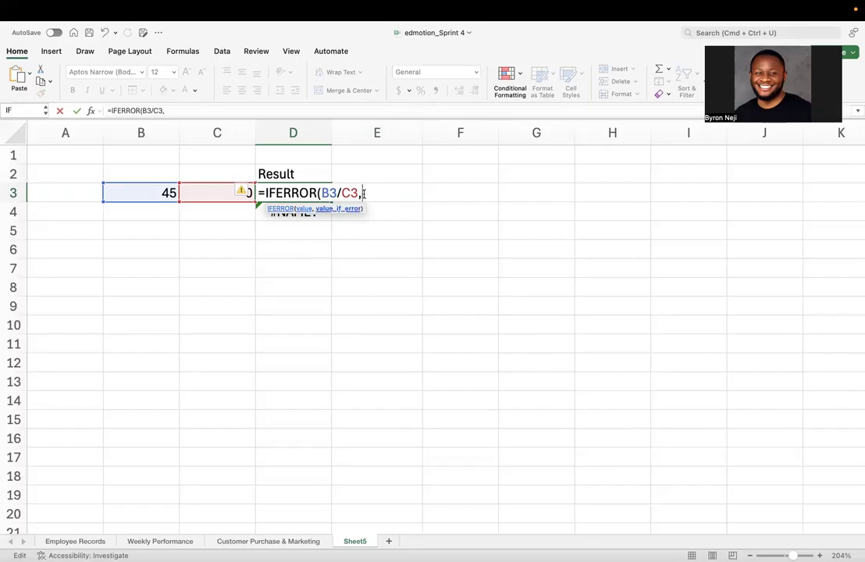
pyautogui.write('"This is an error"')
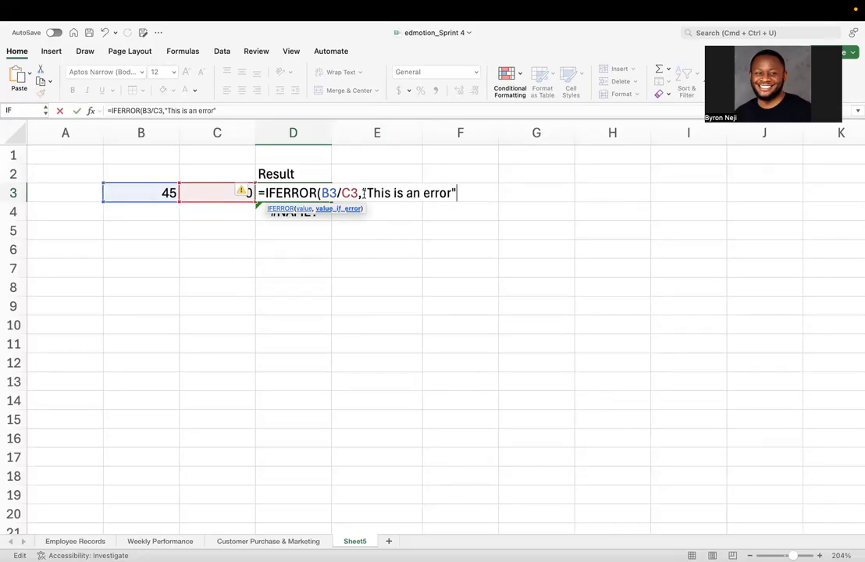
pyautogui.write(')')
pyautogui.press('Return')
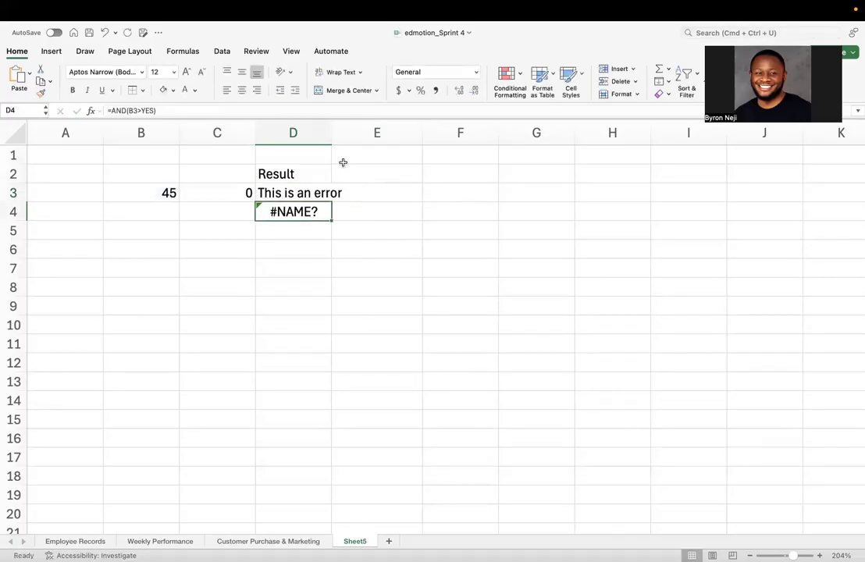
# - Widen column D so the error message fits in the cell
pyautogui.moveTo(332, 138); pyautogui.dragTo(346, 139)
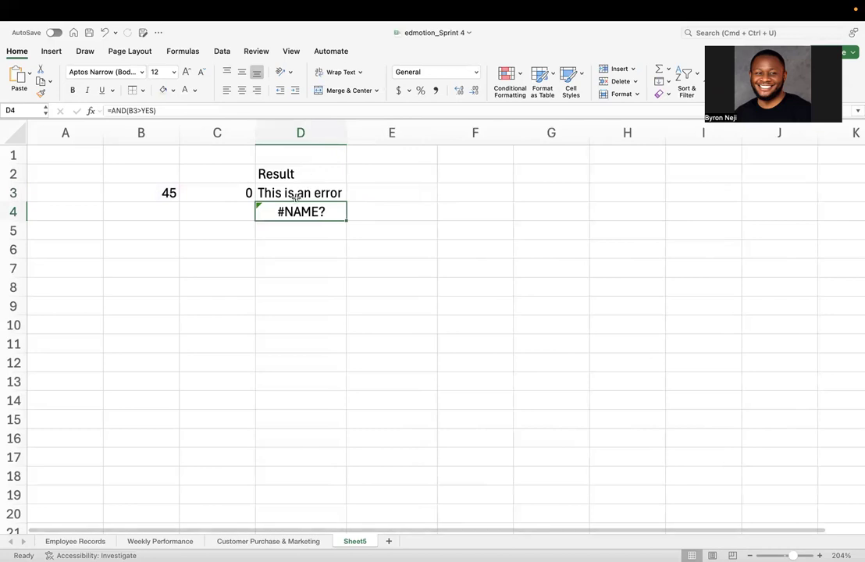
# - Change the value in C3 to 2 and check the result in D3
pyautogui.click(234, 195)
pyautogui.write('2')
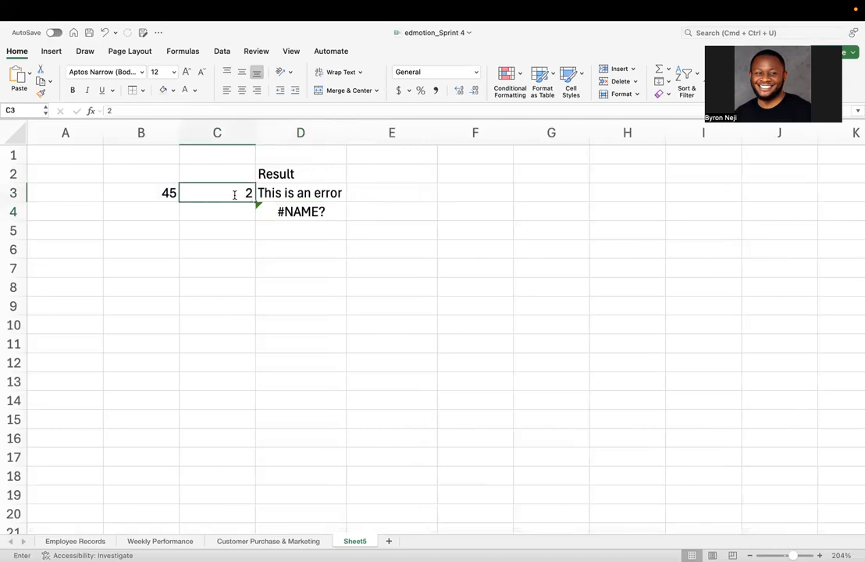
pyautogui.press('Return')
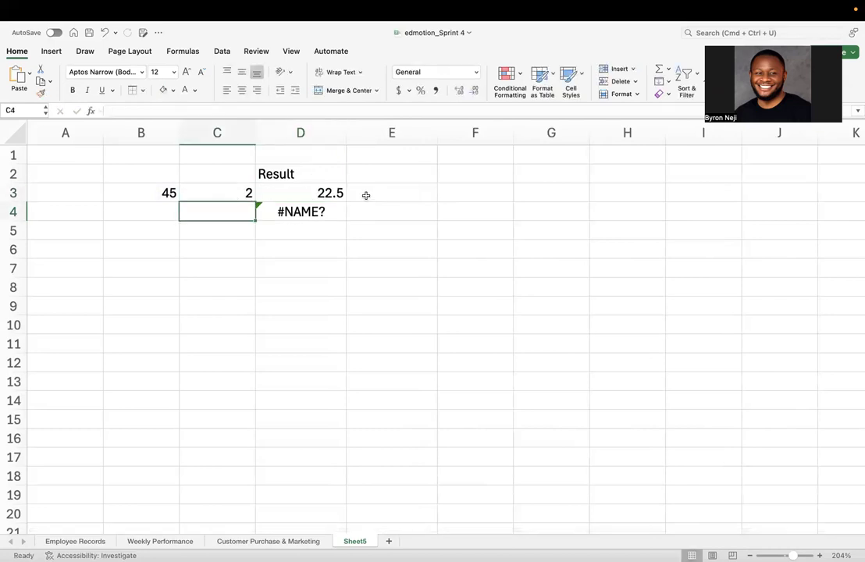
pyautogui.click(330, 192)
# - Set the value in C3 back to 0
pyautogui.click(226, 193)
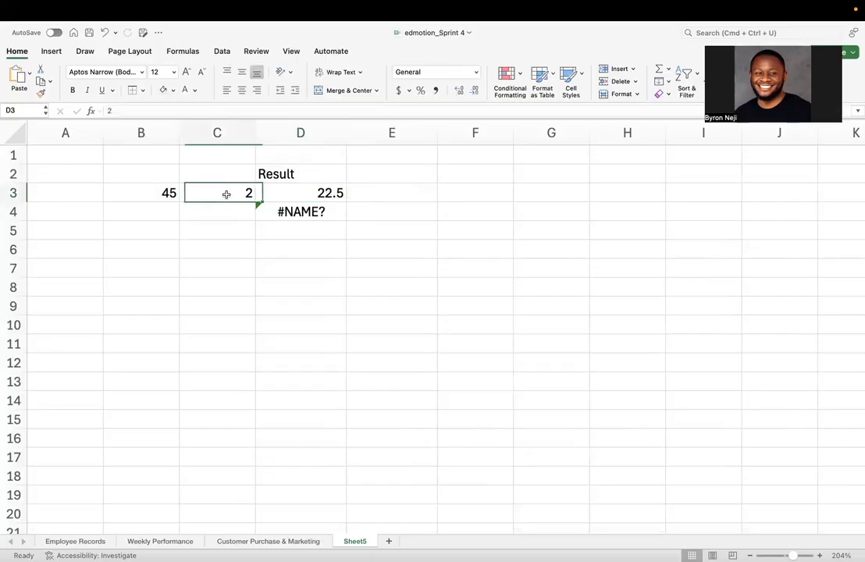
pyautogui.write('0')
pyautogui.click(228, 262)
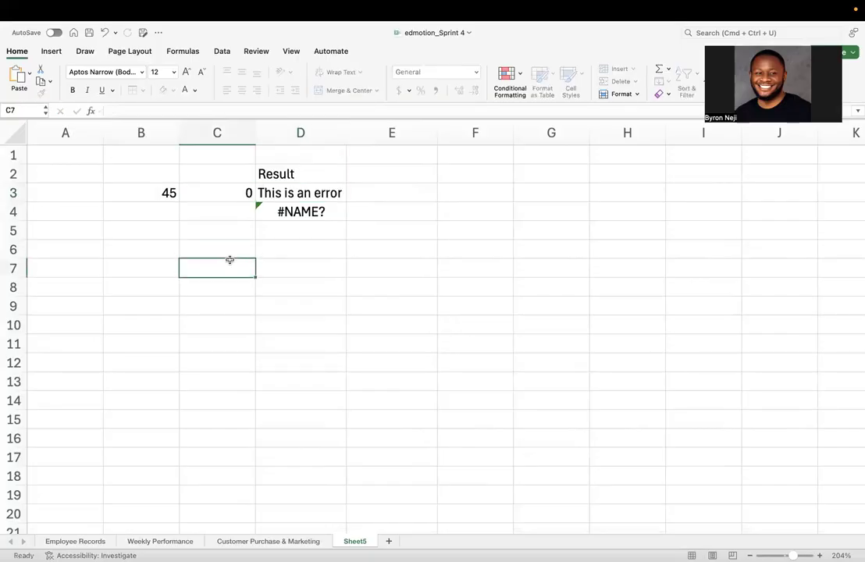
# - Replace the value in C3 with the text thr
pyautogui.click(231, 197)
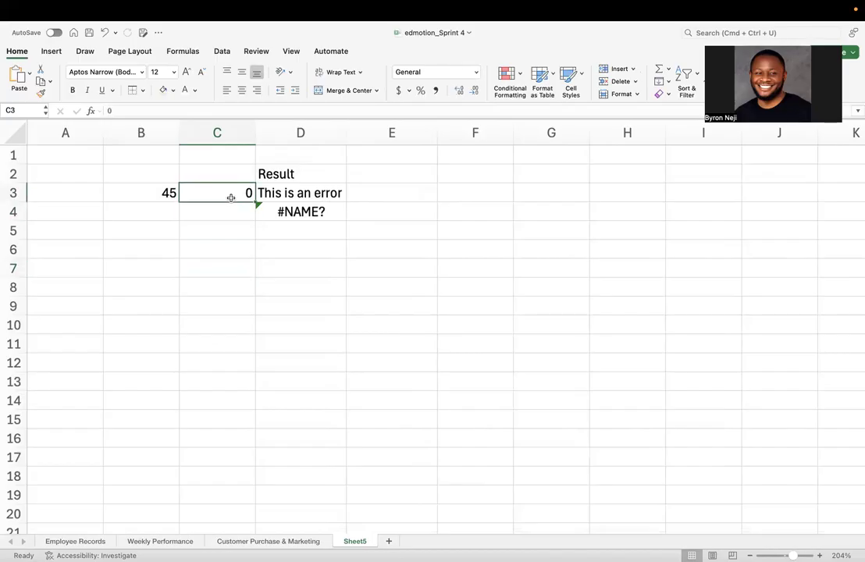
pyautogui.write('thr')
pyautogui.press('Return')
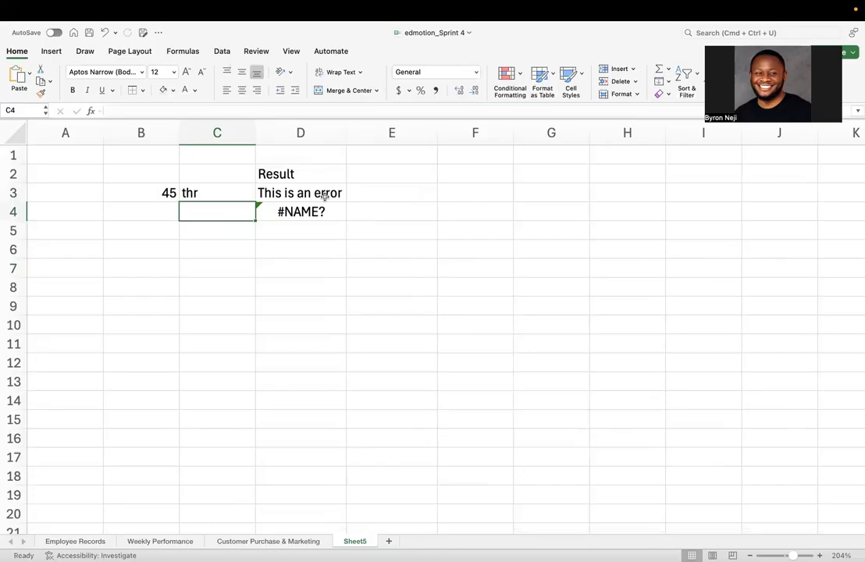
# - Enter =B3/C3 in E3 to show the text-division error, then clear the cell
pyautogui.click(412, 195)
pyautogui.write('=')
pyautogui.click(167, 193)
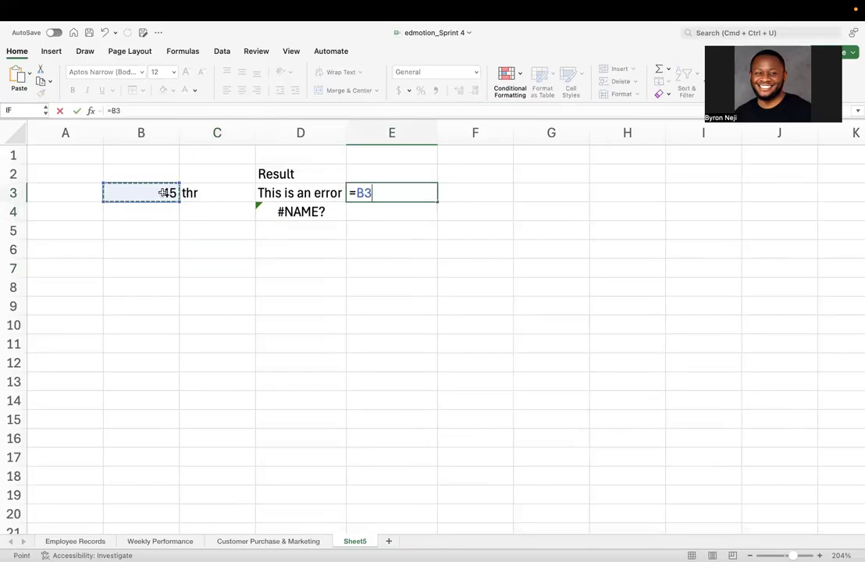
pyautogui.write('/')
pyautogui.click(217, 196)
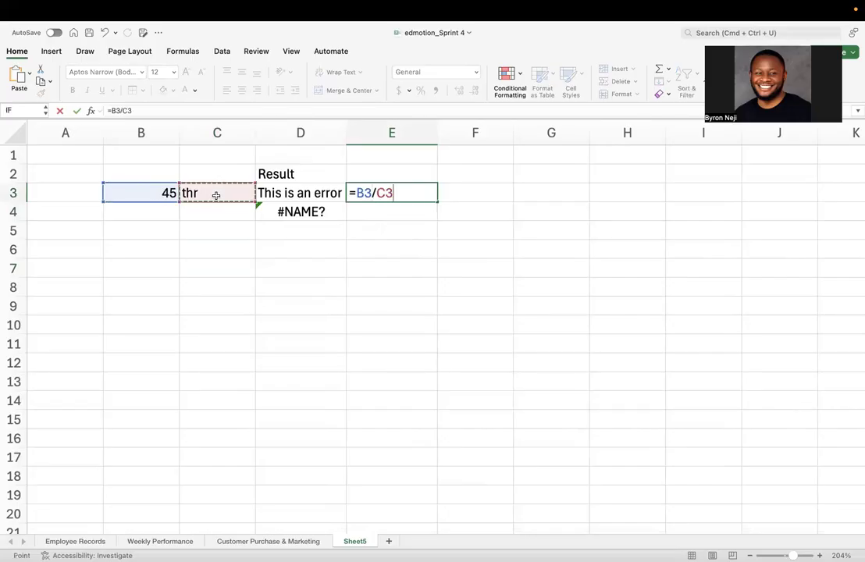
pyautogui.press('Return')
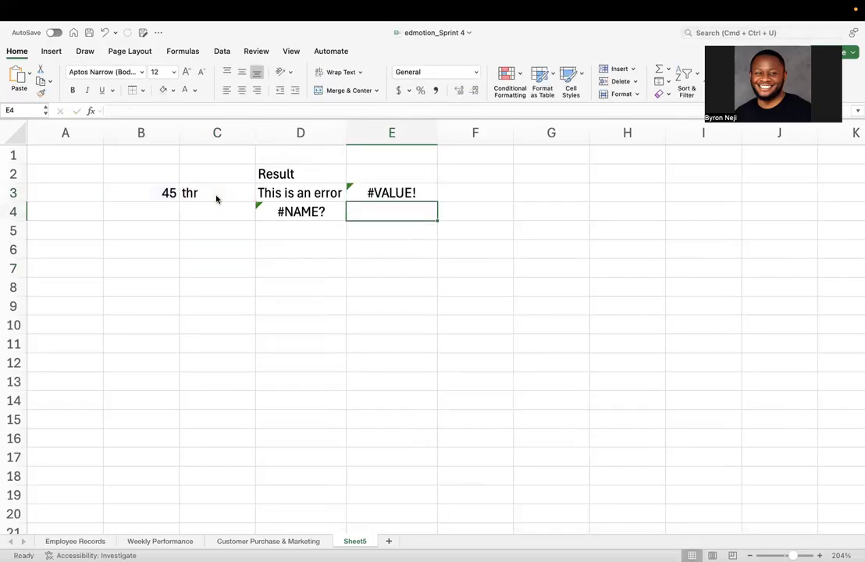
pyautogui.click(395, 197)
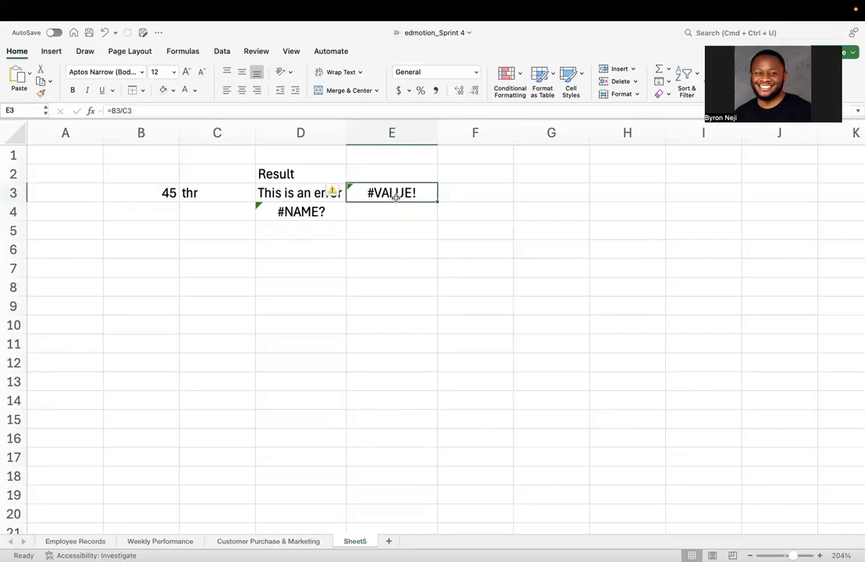
pyautogui.press('Delete')
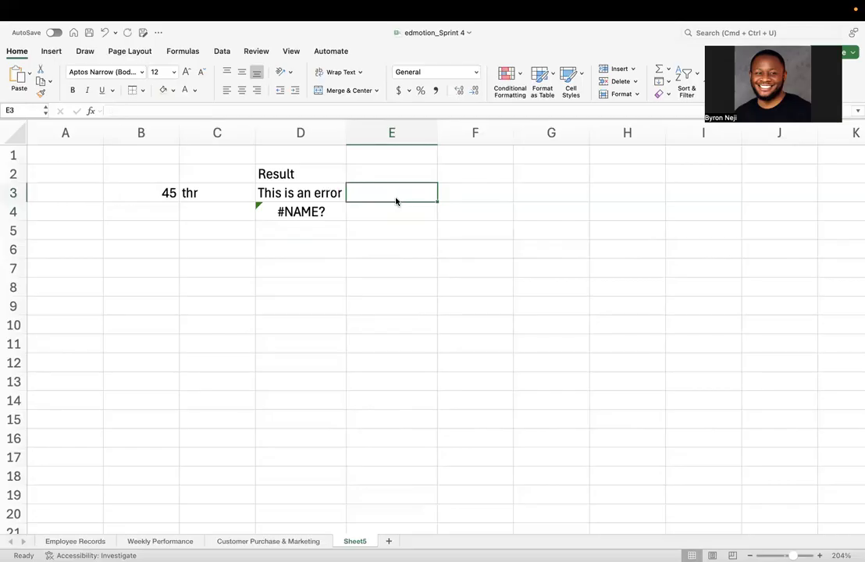
# - Select D3 to inspect its IFERROR formula
pyautogui.click(300, 195)
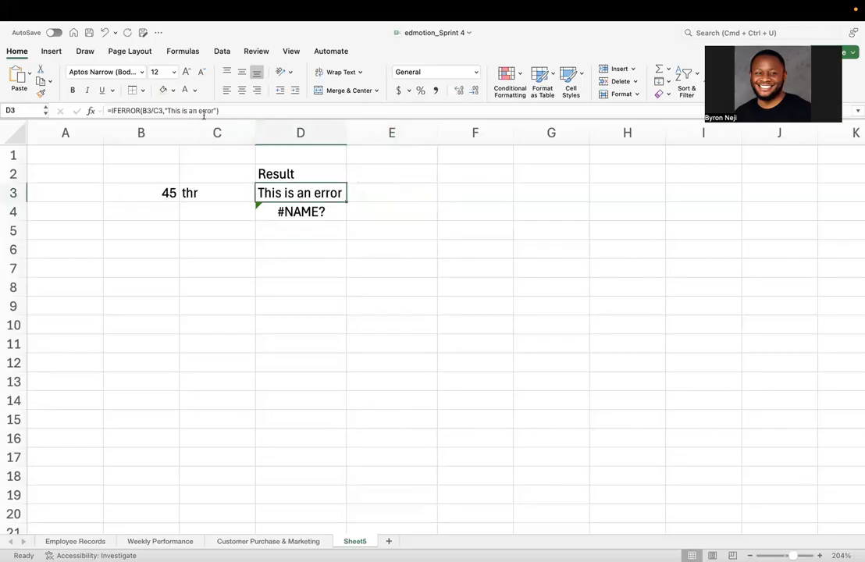